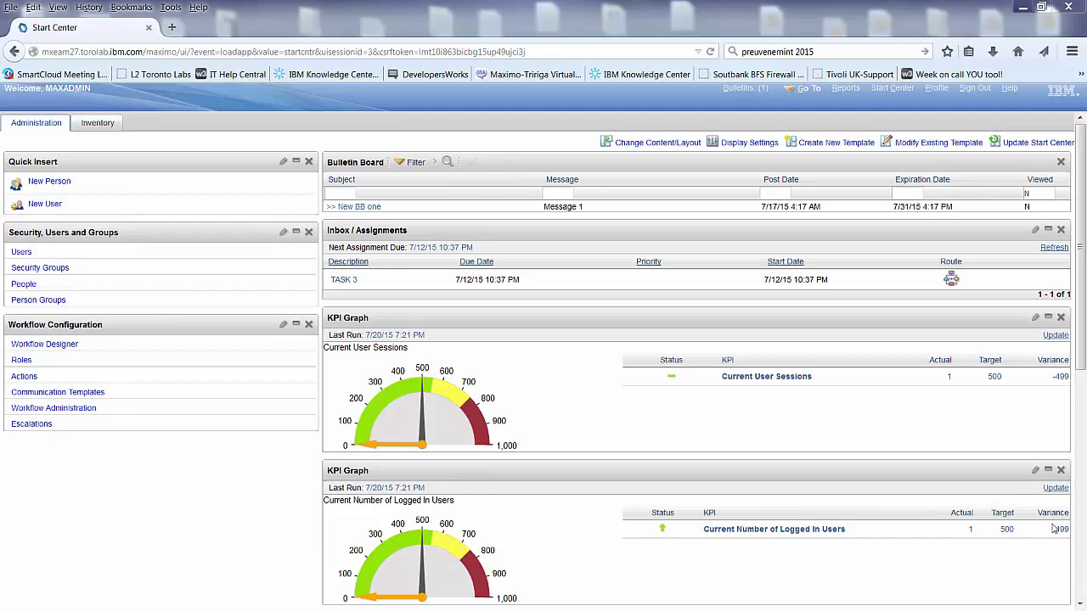
Step: Open the Condition for Work (Oil) application from the Planning module
click(807, 89)
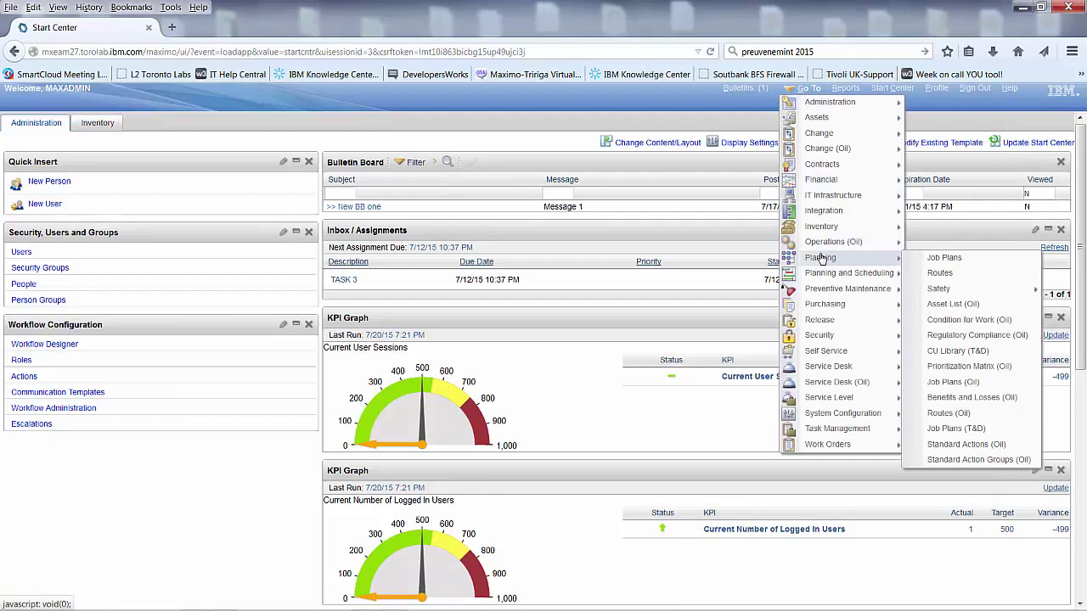
mouse_move(850, 272)
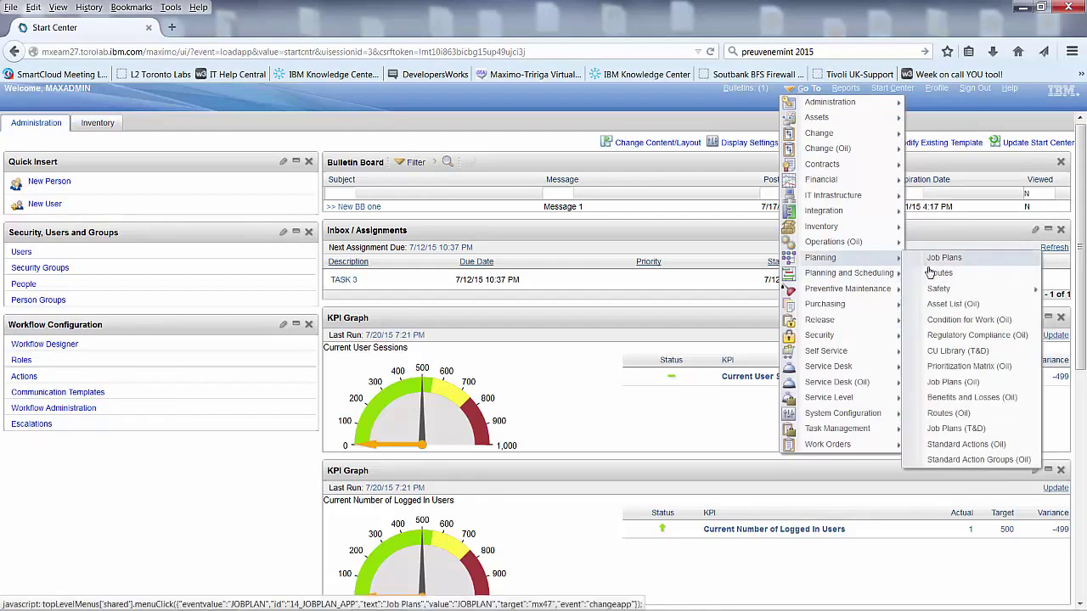
click(951, 320)
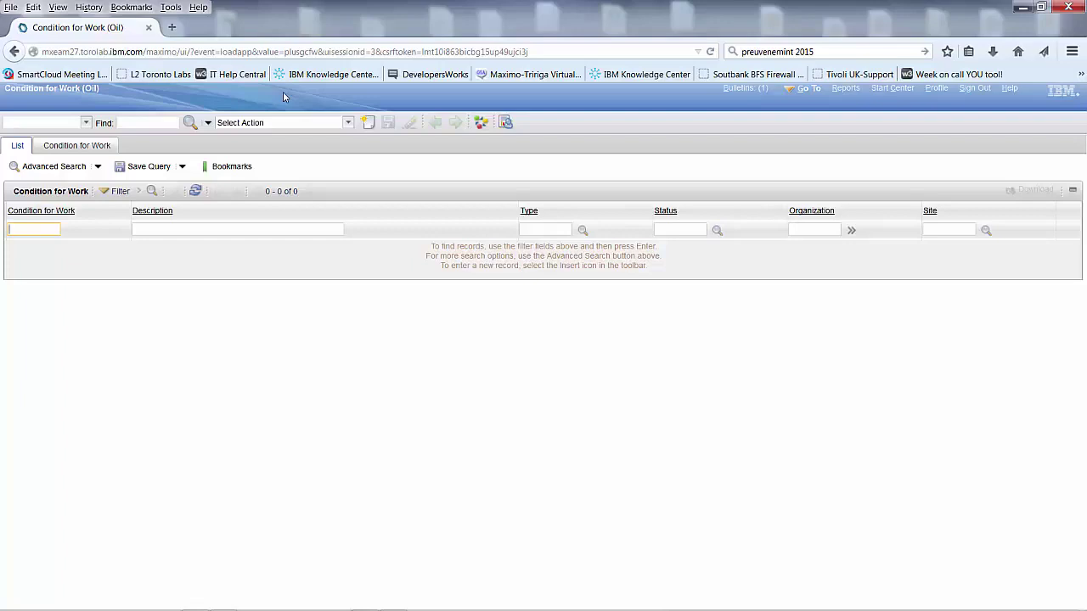
Step: Create a new condition for work LEAK with the description "Leak in the main oil silo" and type SHUTDOWN
click(368, 124)
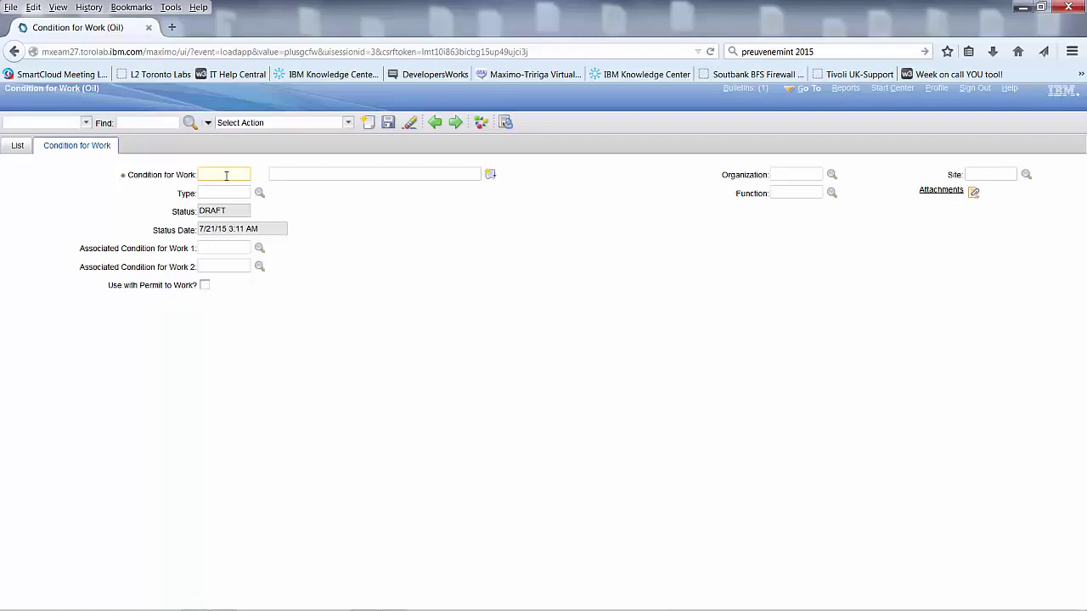
text(LEAK)
click(281, 176)
text(Leak in the )
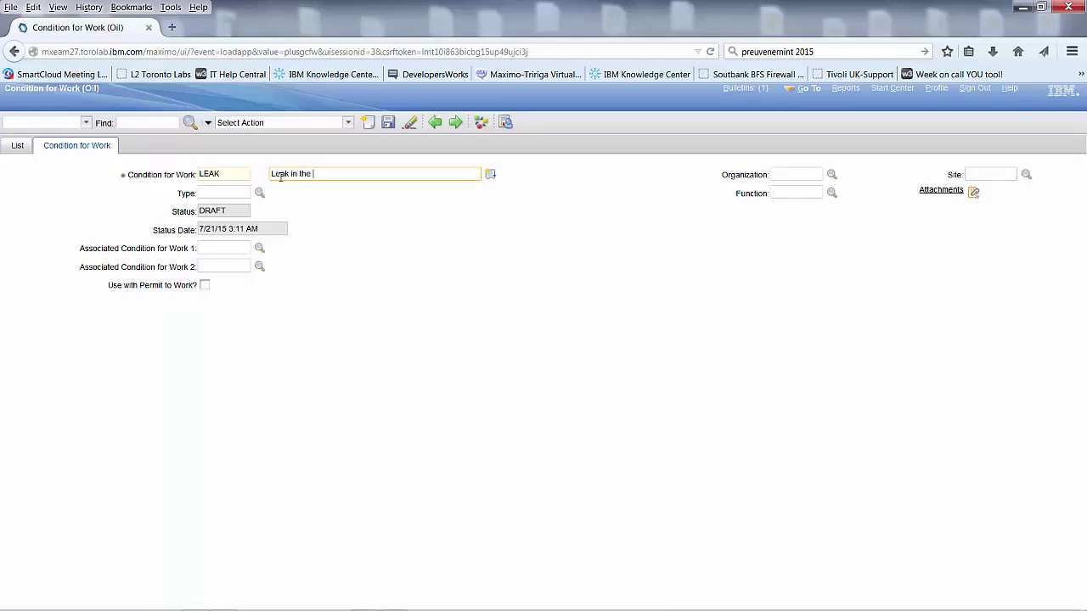
text(main oil silo)
click(260, 194)
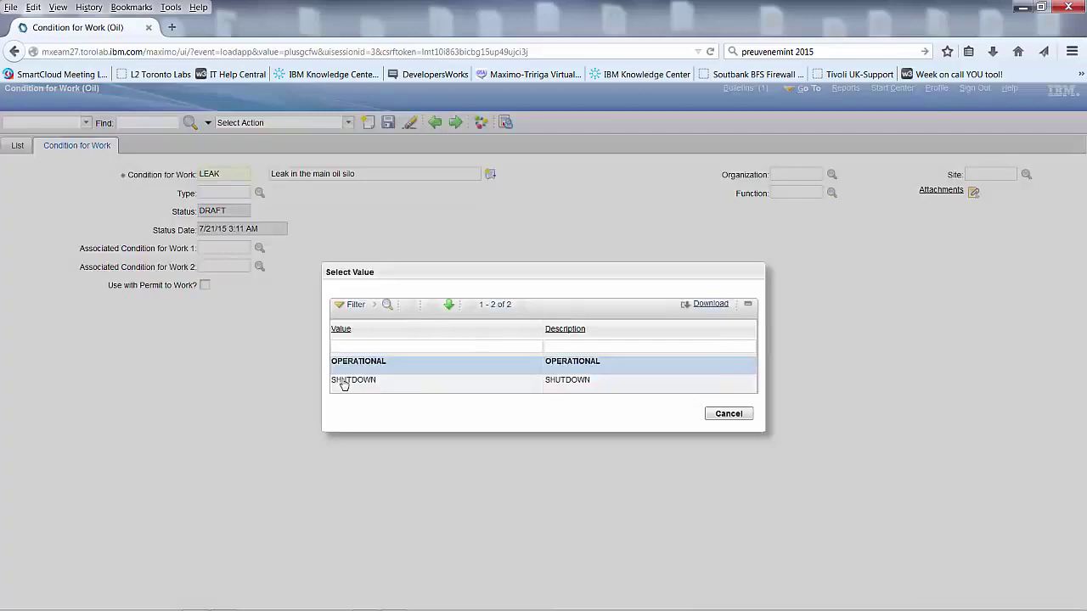
click(349, 380)
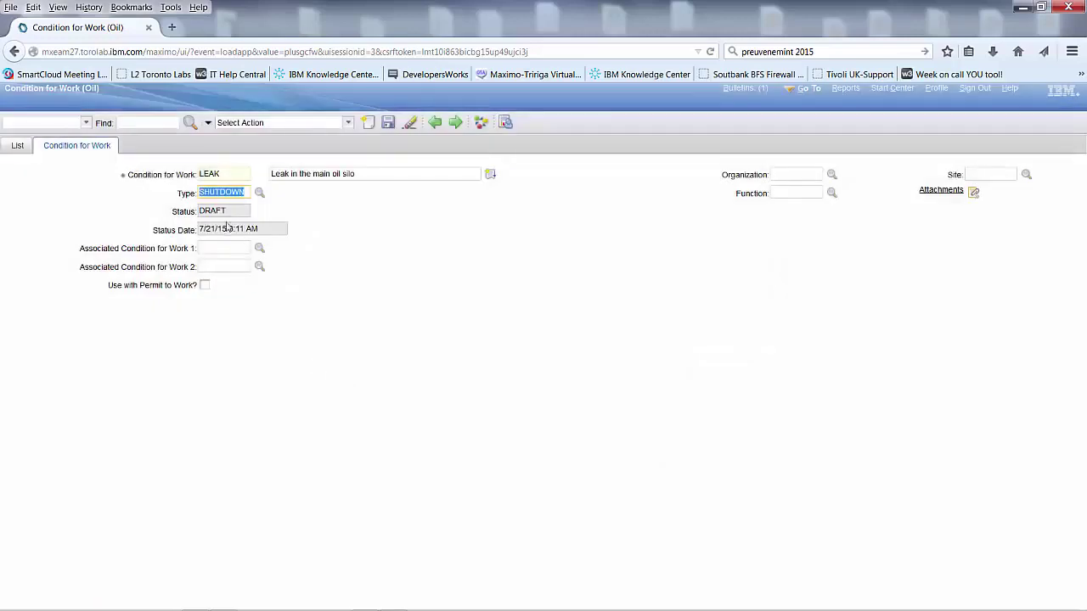
Step: Assign organization EAGLENA and function INSPECTION to the LEAK condition and save the record
click(833, 175)
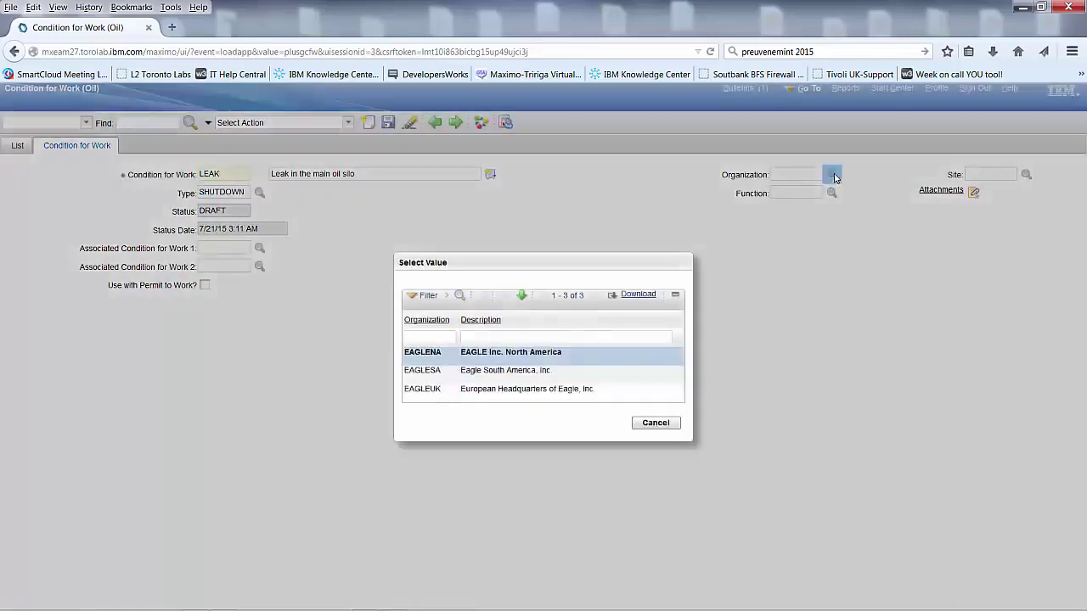
click(421, 357)
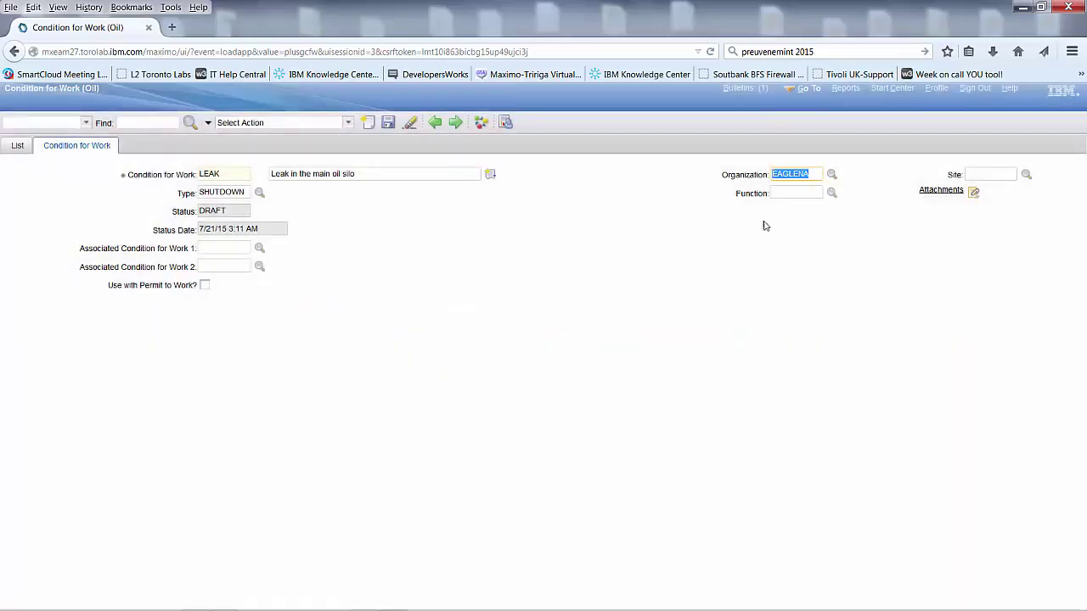
click(832, 195)
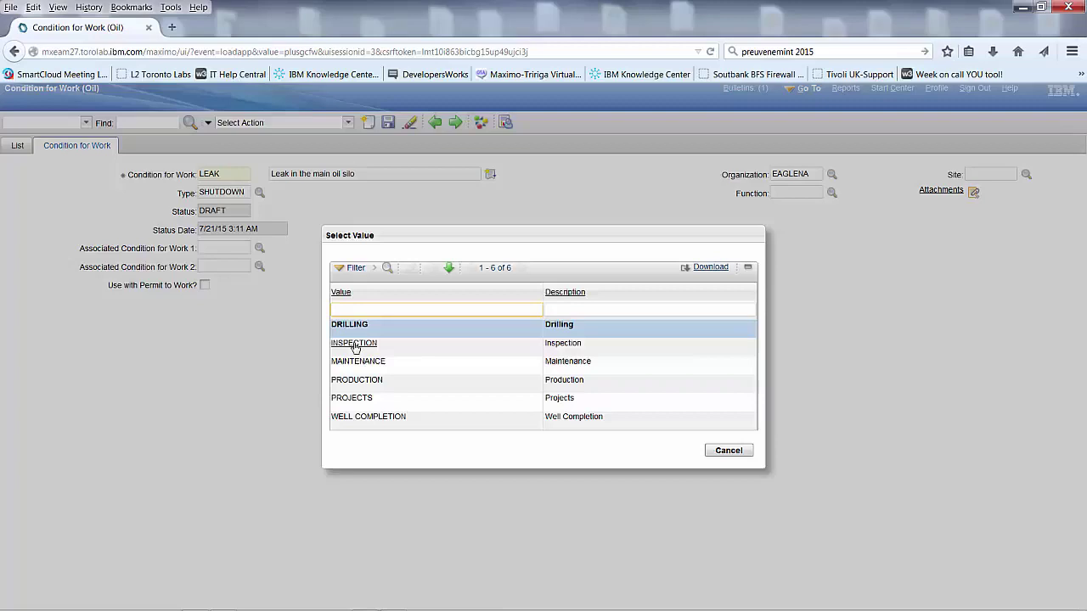
click(354, 345)
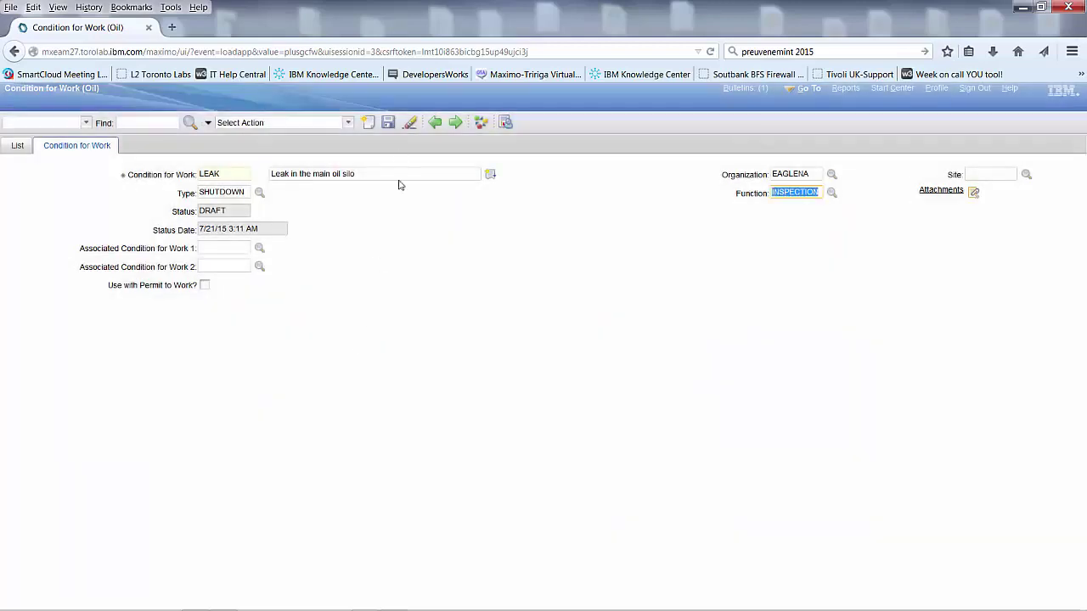
click(388, 123)
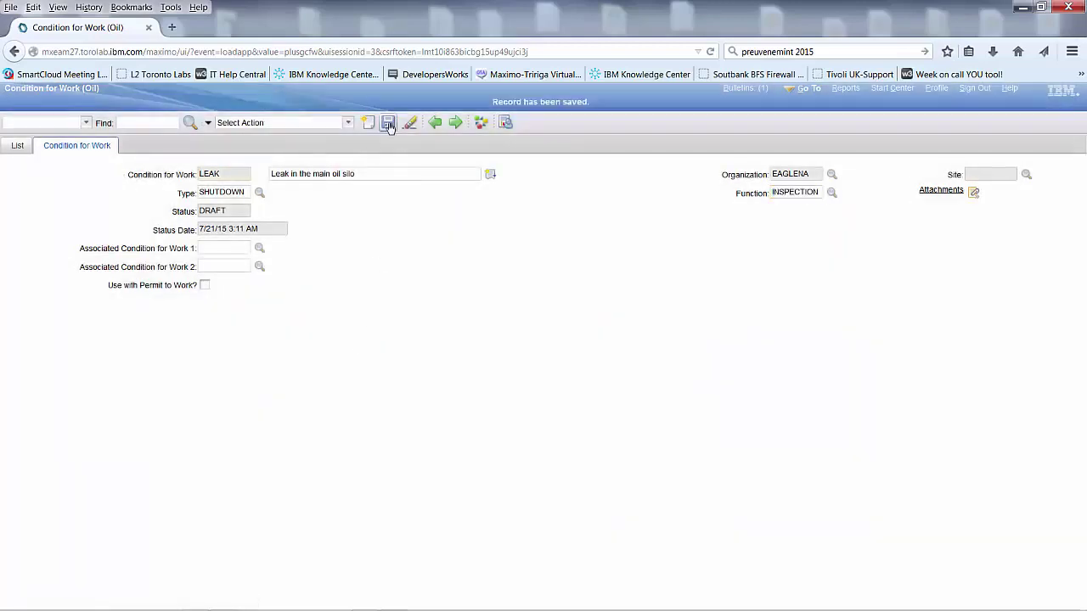
Step: Change the status of the LEAK condition for work to Active
click(480, 123)
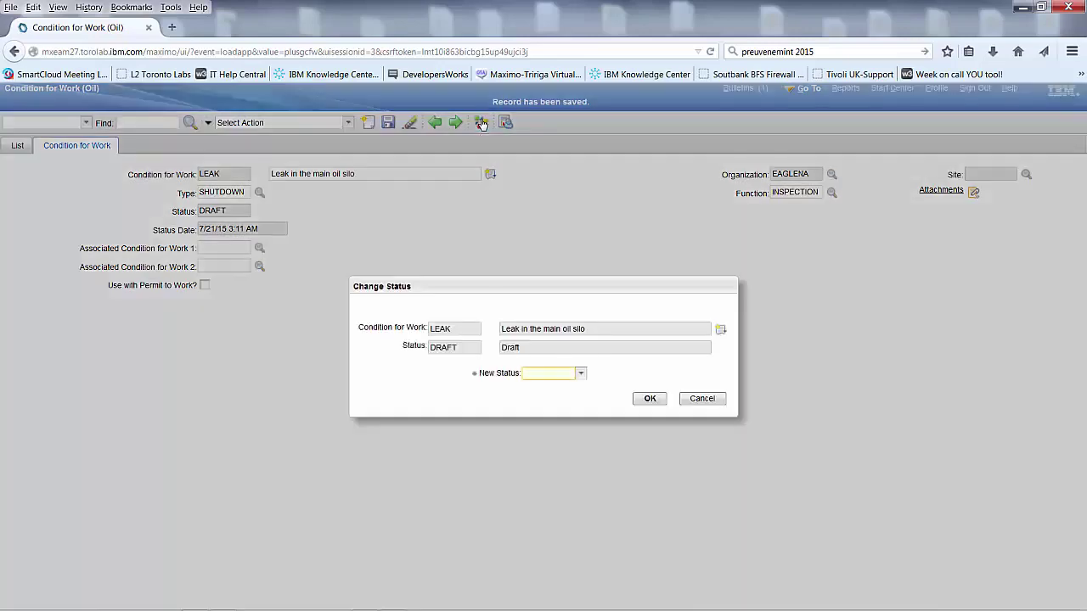
click(581, 374)
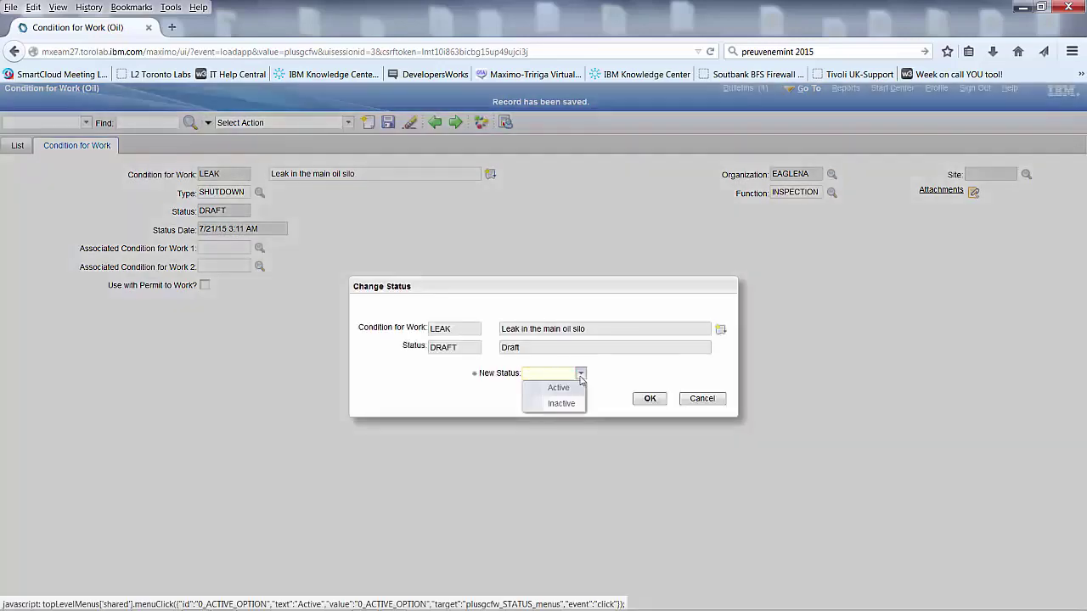
click(559, 387)
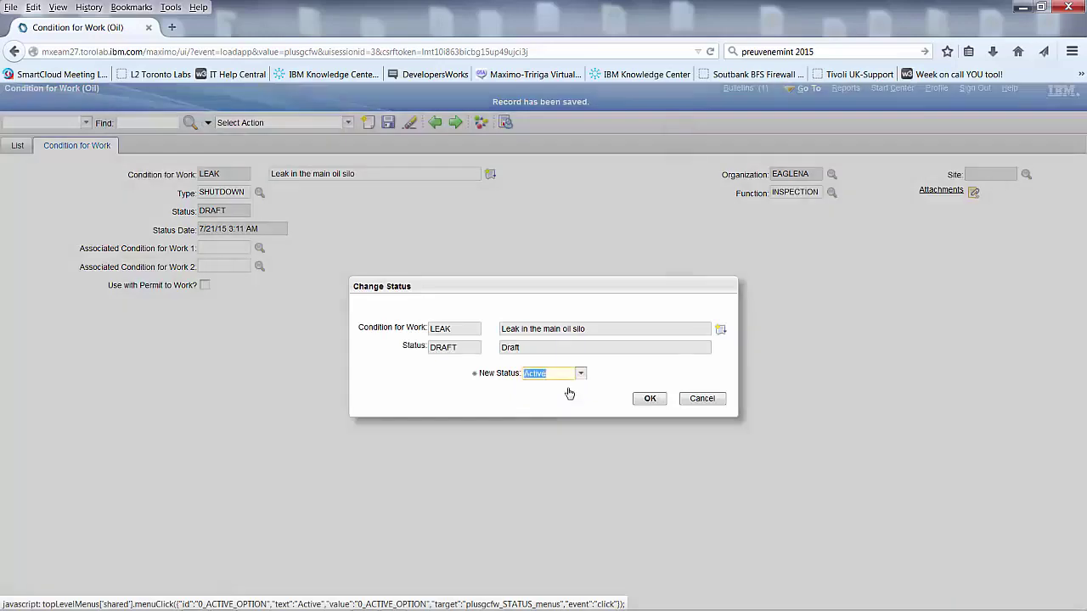
click(650, 400)
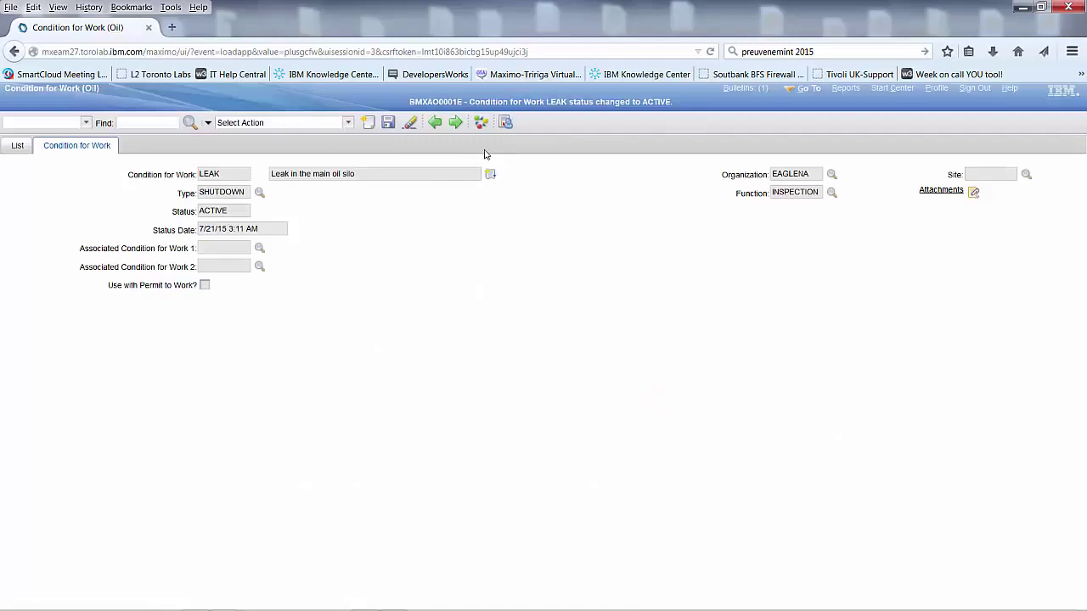
Step: Create a new condition for work ISOLATE with the description "Asset isolated" and type SHUTDOWN
click(368, 126)
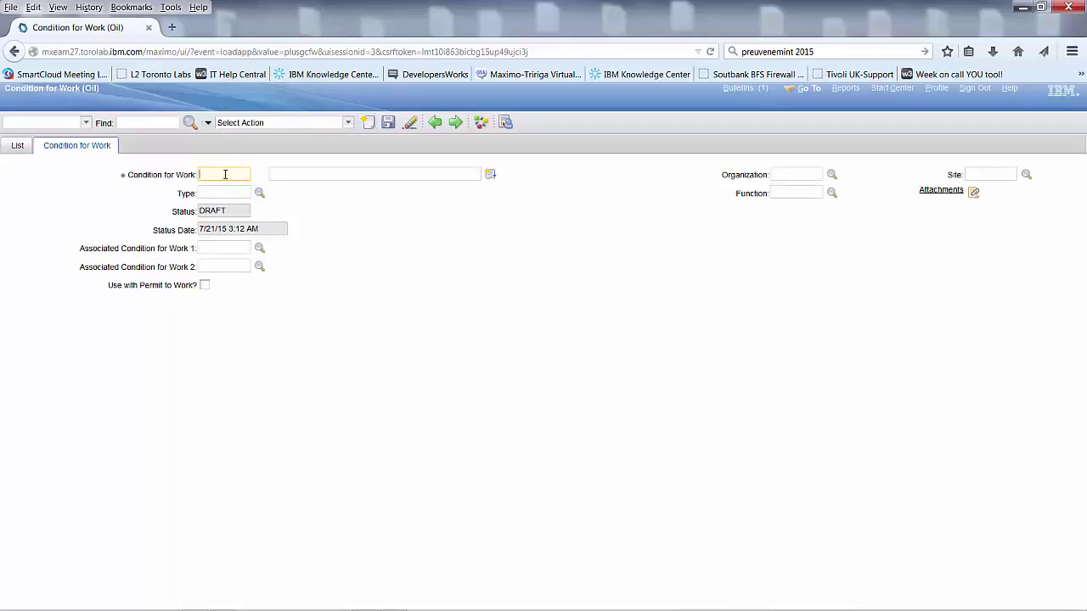
text(ISOLATED)
key(BackSpace)
click(272, 174)
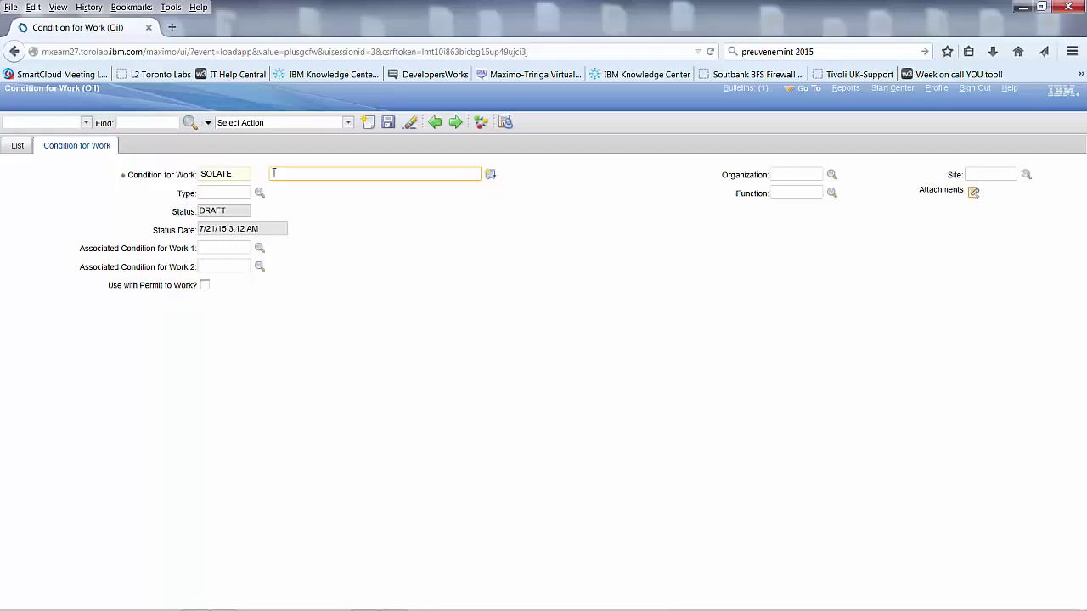
text(Asset isolated)
click(261, 195)
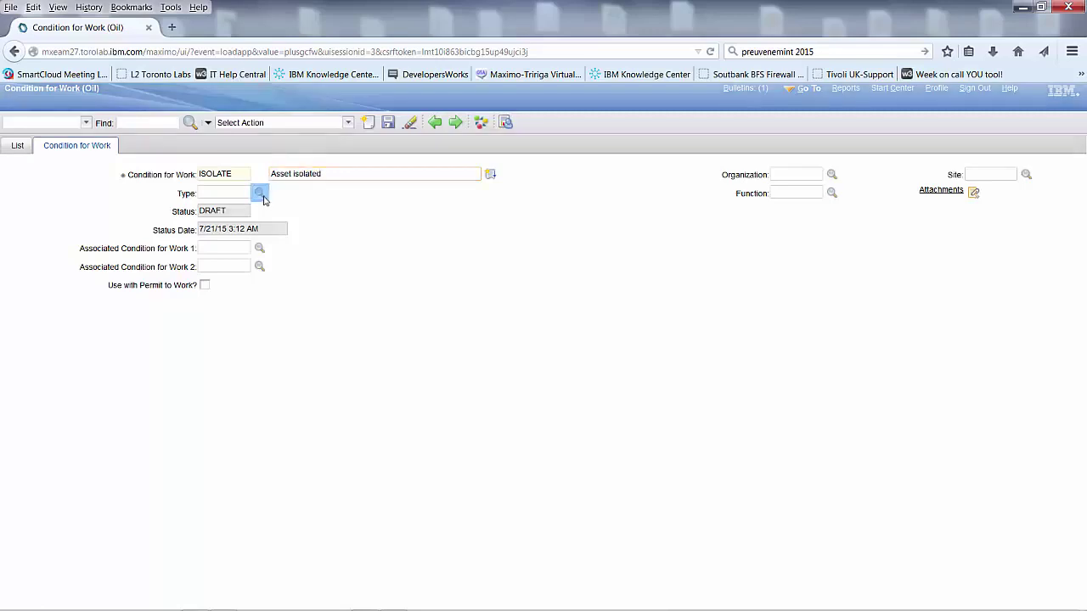
click(363, 383)
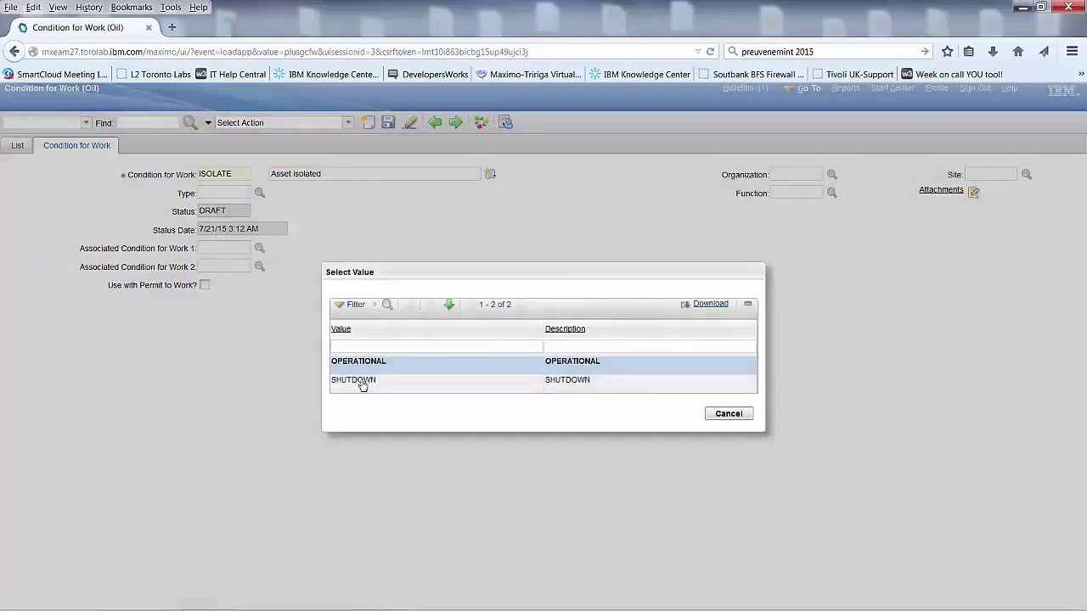
Step: Assign organization EAGLENA and function INSPECTION to the ISOLATE condition and save the record
click(832, 174)
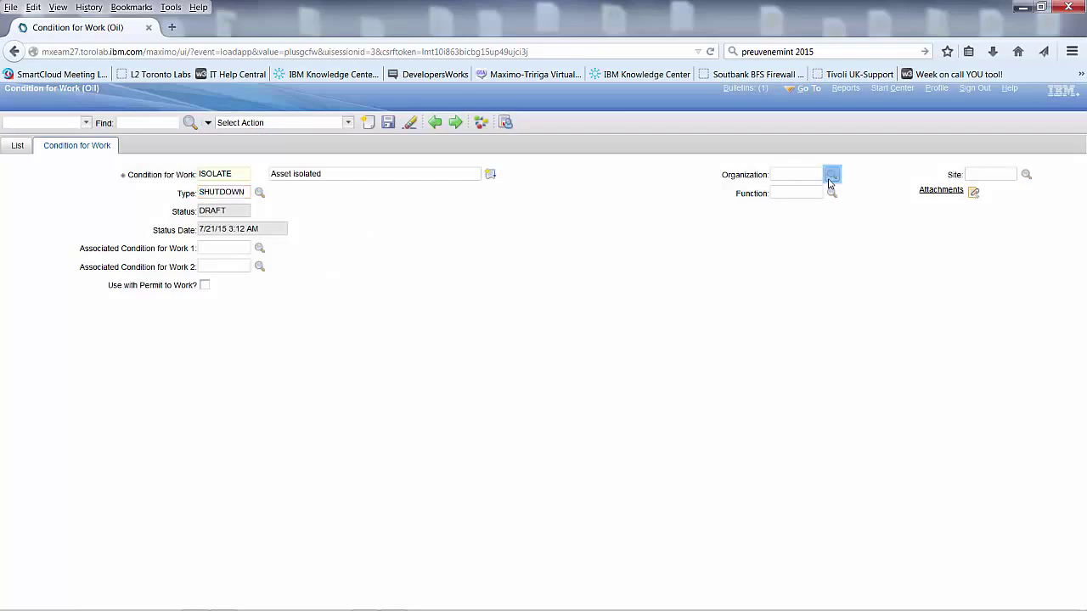
click(429, 356)
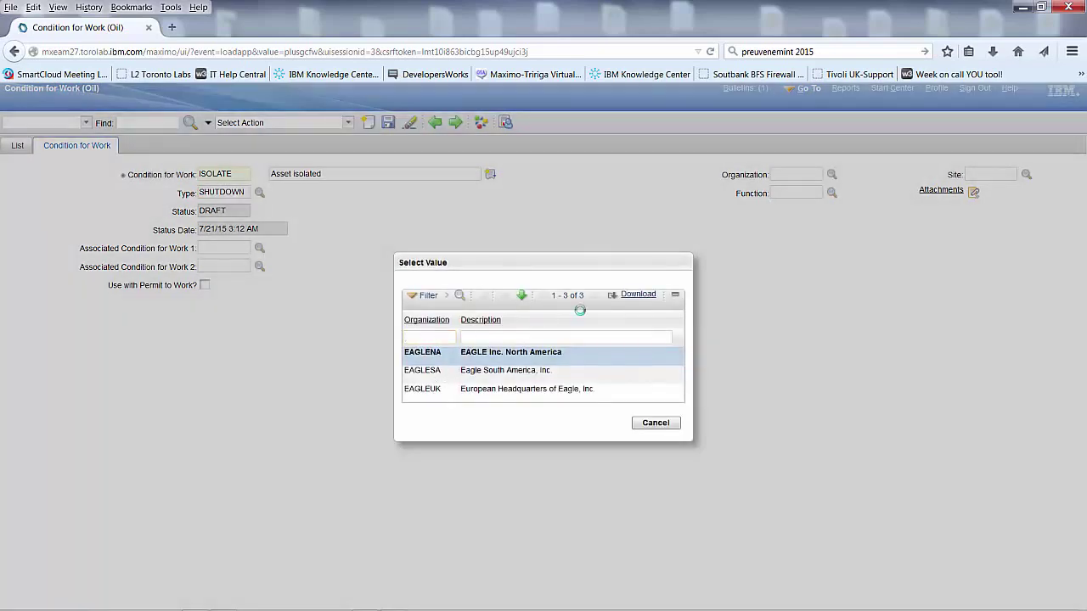
click(832, 193)
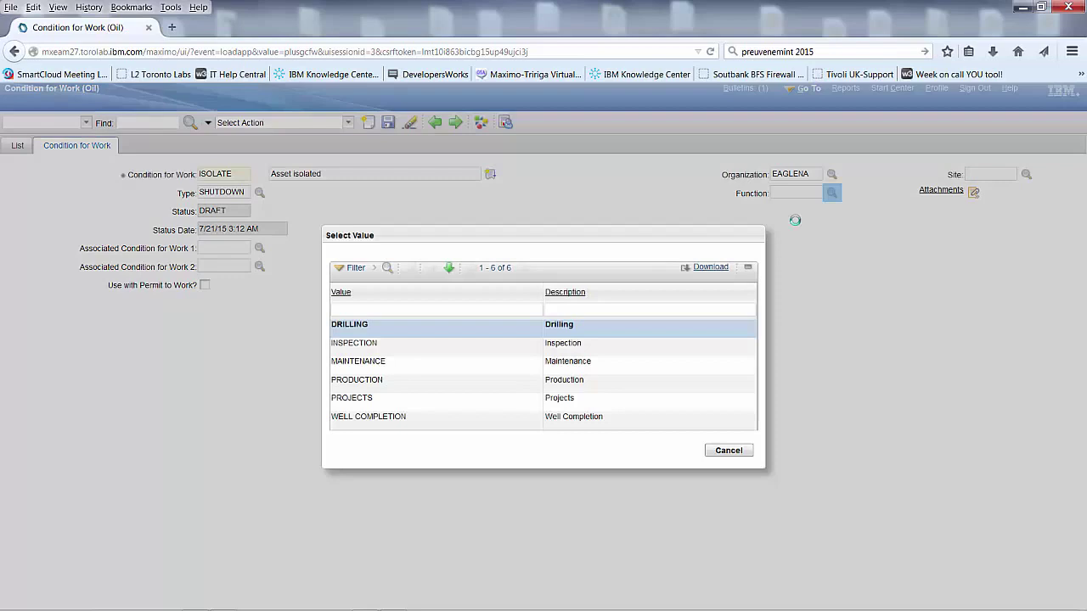
click(370, 344)
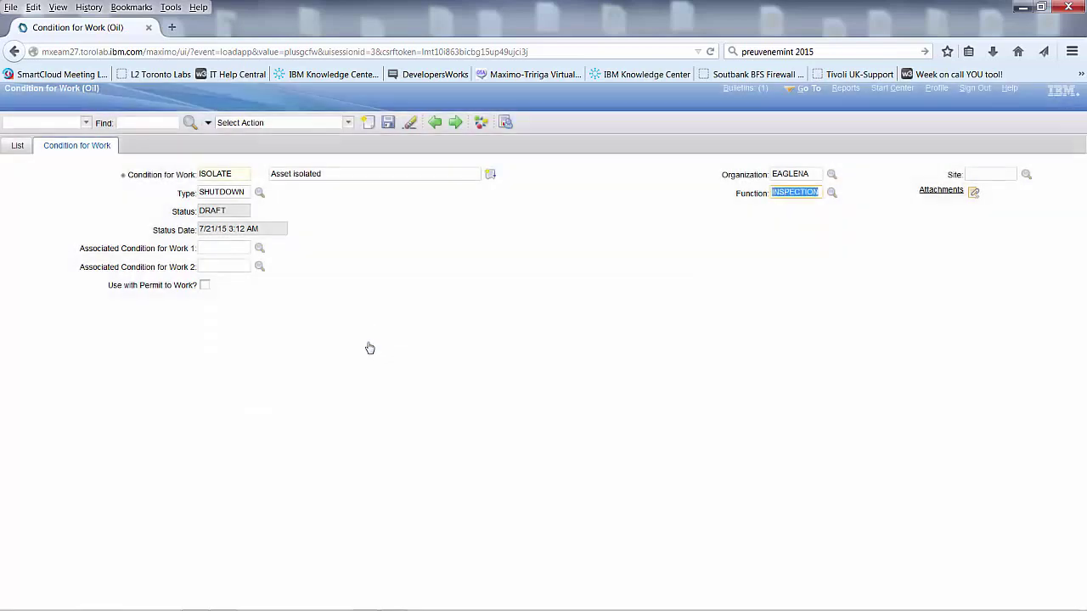
click(388, 123)
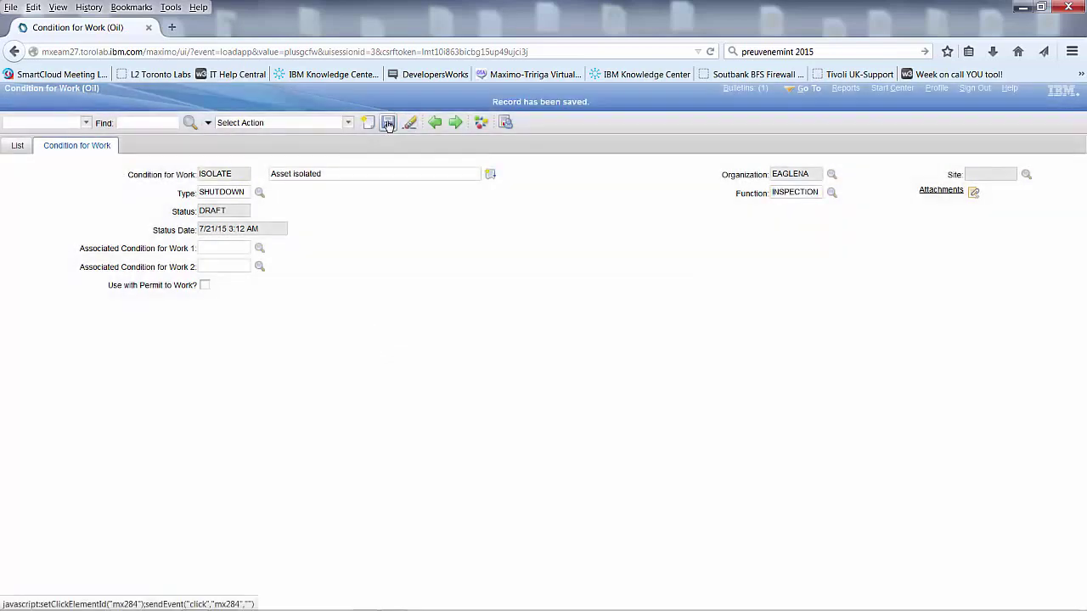
Step: Change the status of the ISOLATE condition for work to Active
click(480, 122)
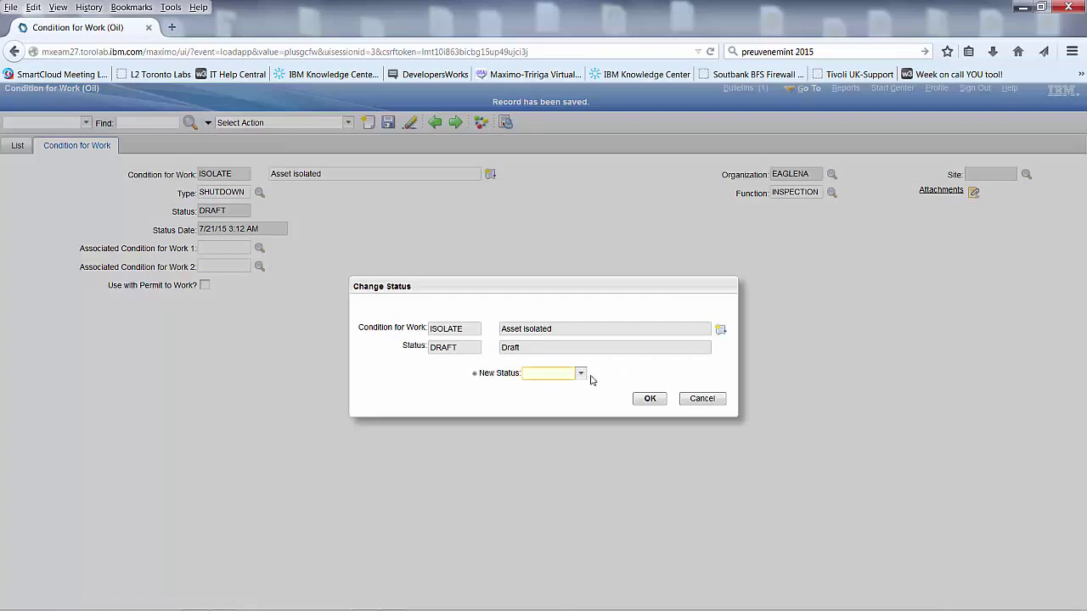
click(581, 374)
click(559, 392)
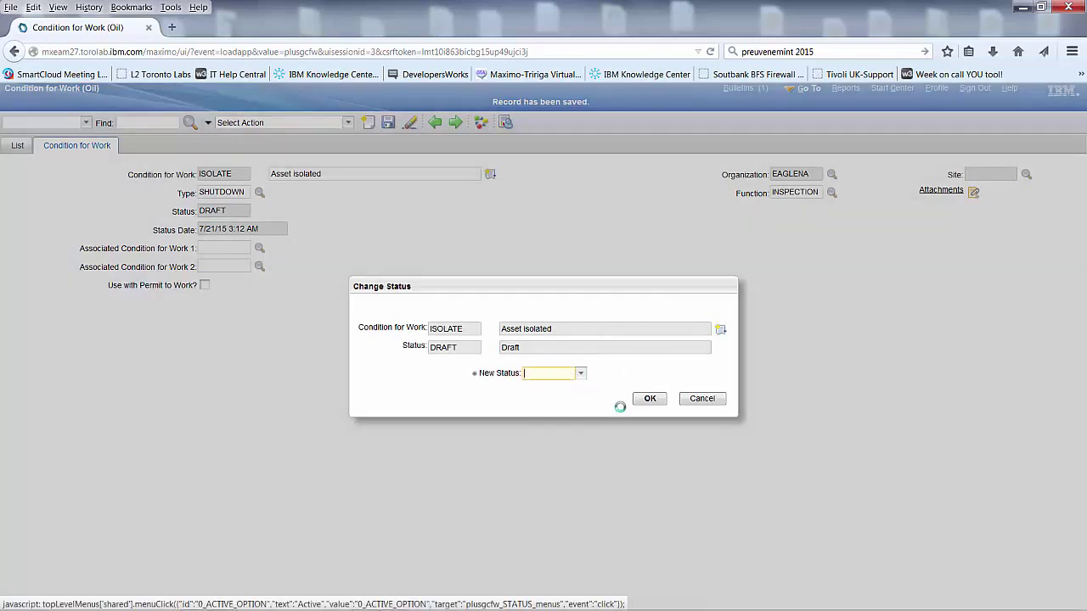
click(650, 399)
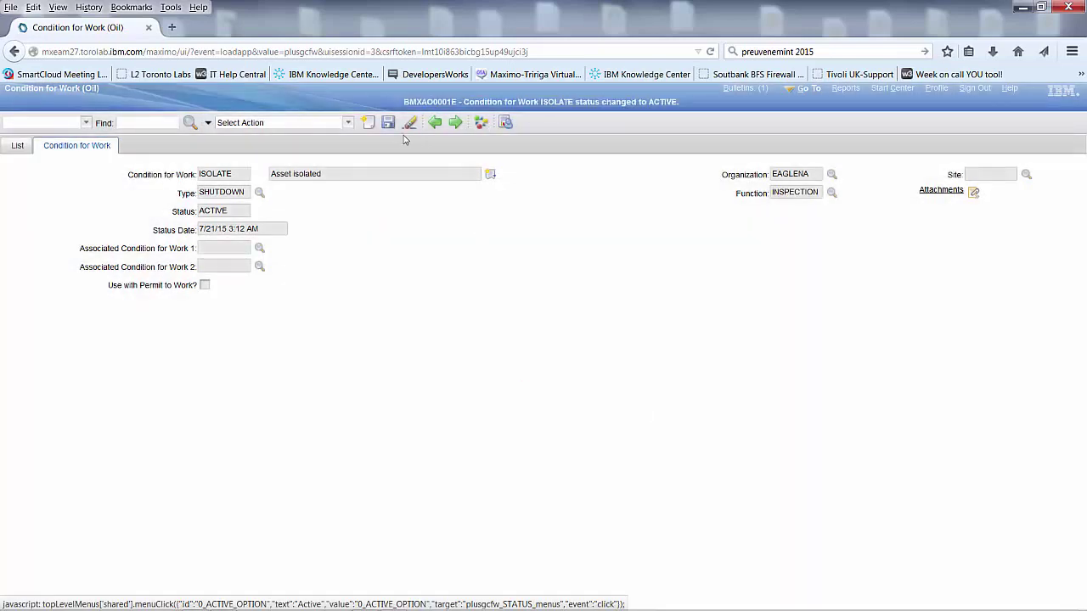
Step: Create a new condition for work SILOSHUT with the description "Main silo shut down" and type SHUTDOWN
click(367, 124)
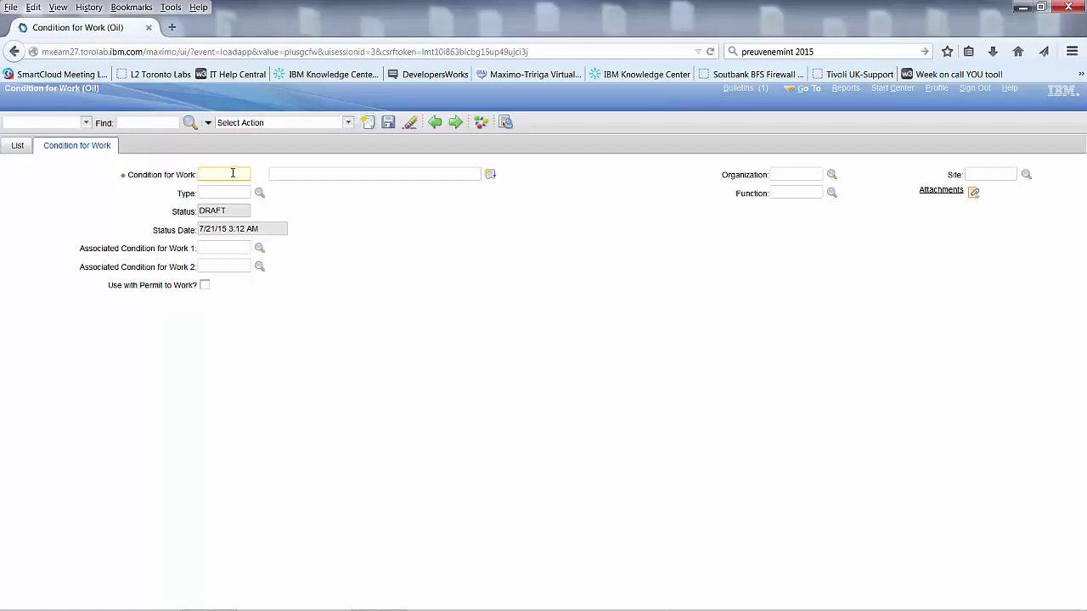
text(SLOSHUT)
click(205, 173)
text(I)
text(Main silo )
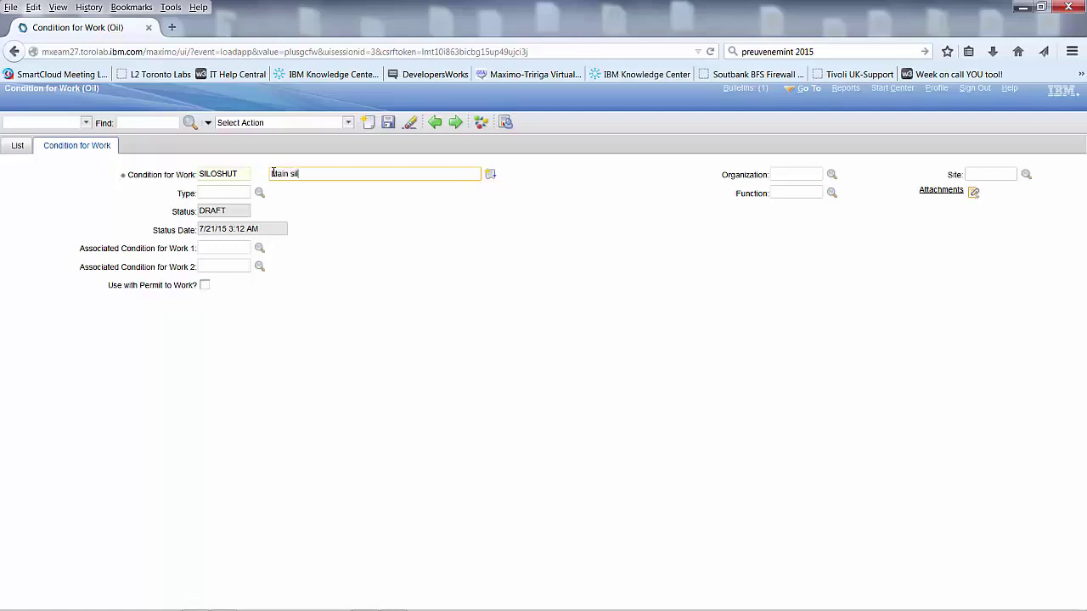
text(shut down)
click(259, 195)
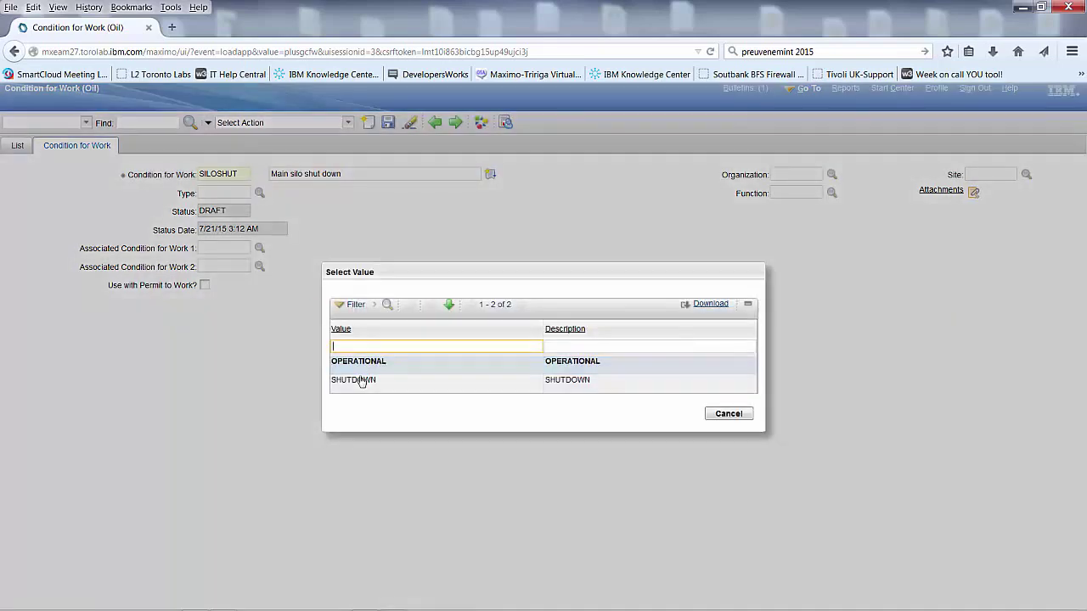
click(361, 383)
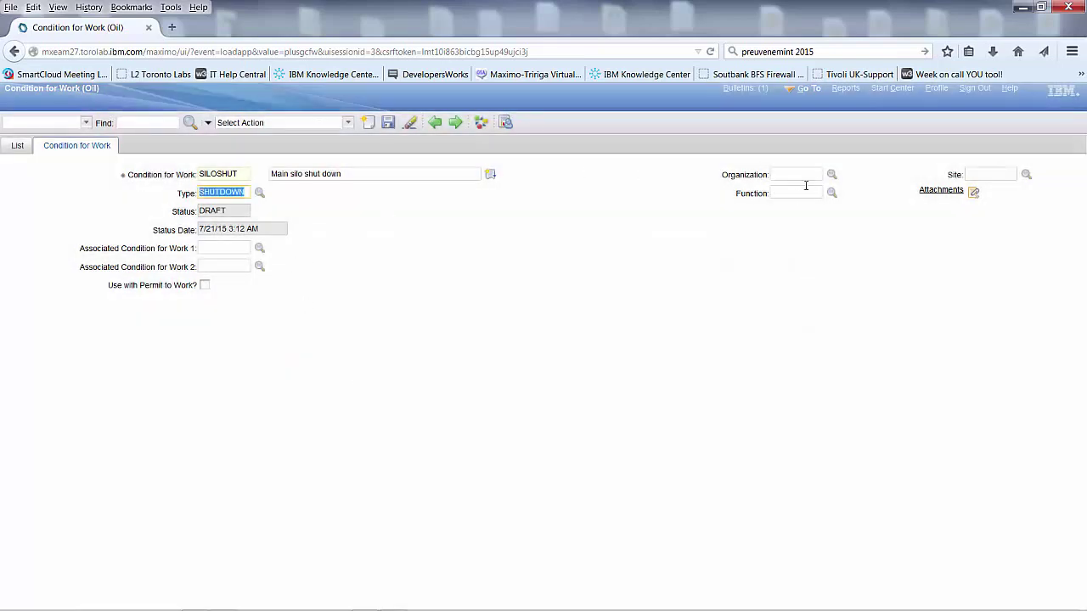
Step: Assign organization EAGLENA and function INSPECTION to the SILOSHUT condition
click(832, 174)
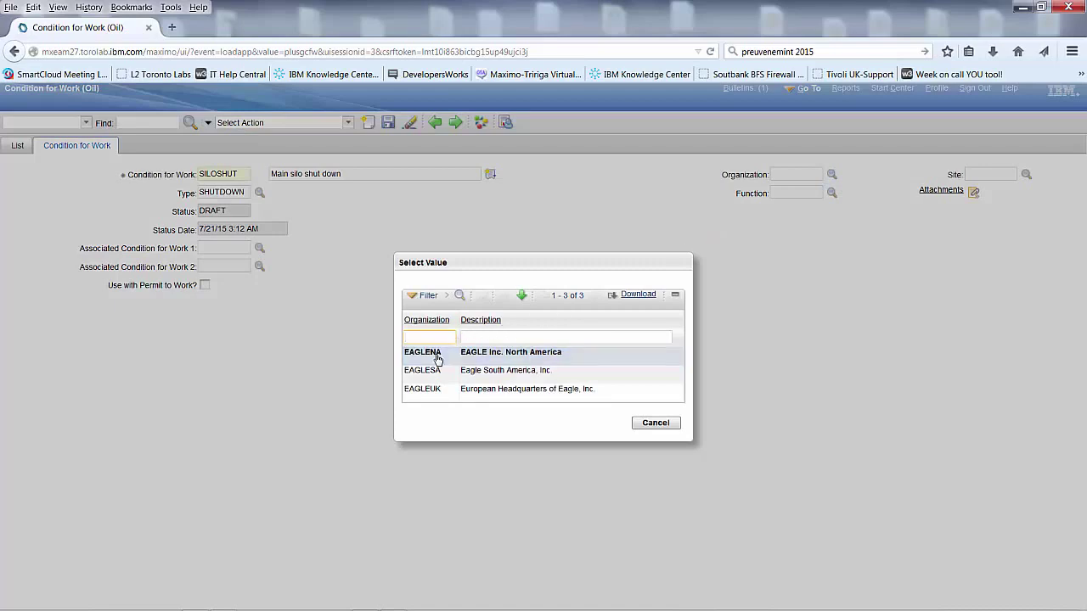
click(422, 351)
click(832, 193)
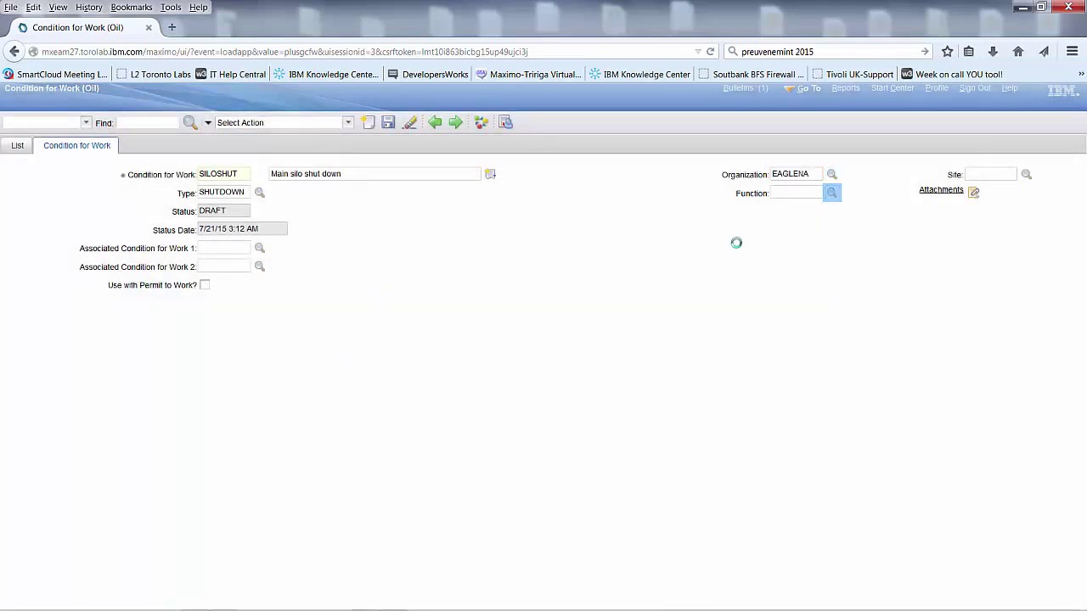
click(369, 346)
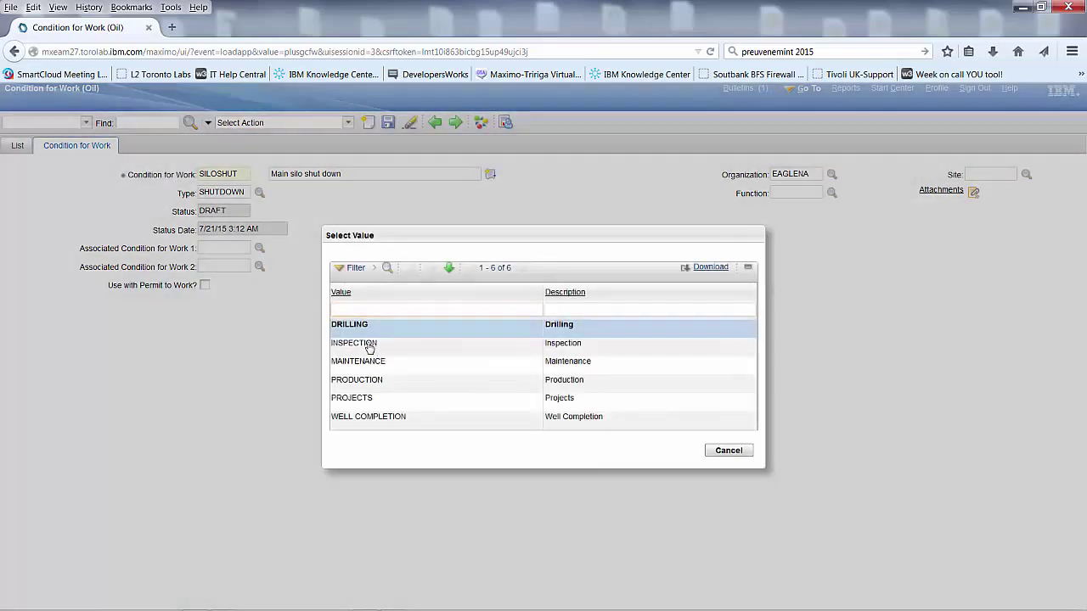
Step: Save the SILOSHUT condition, set LEAK and ISOLATE as its associated conditions for work 1 and 2, and save the record again
click(388, 122)
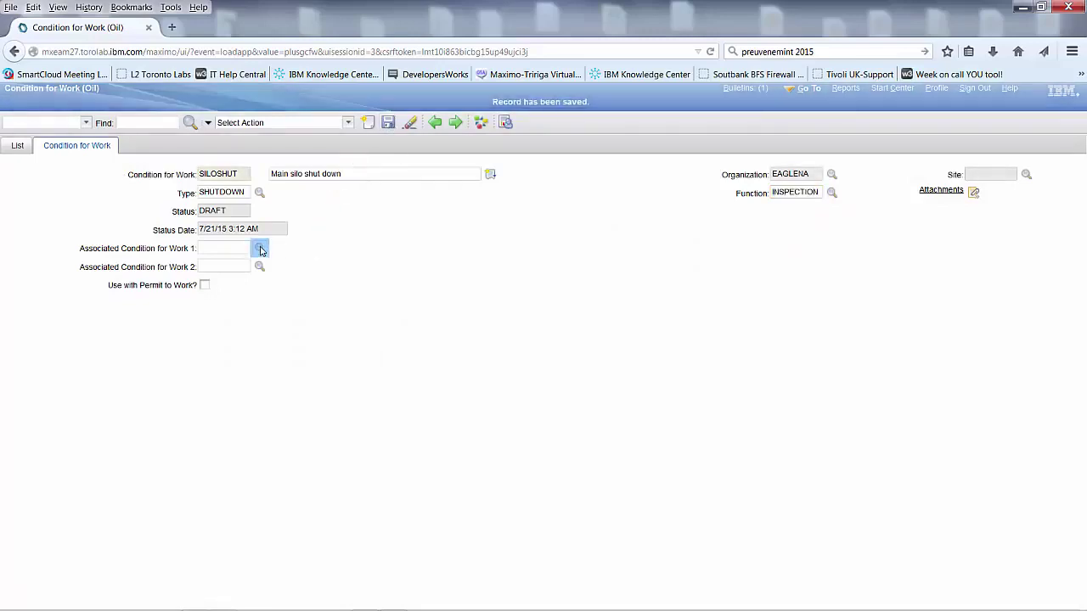
click(261, 249)
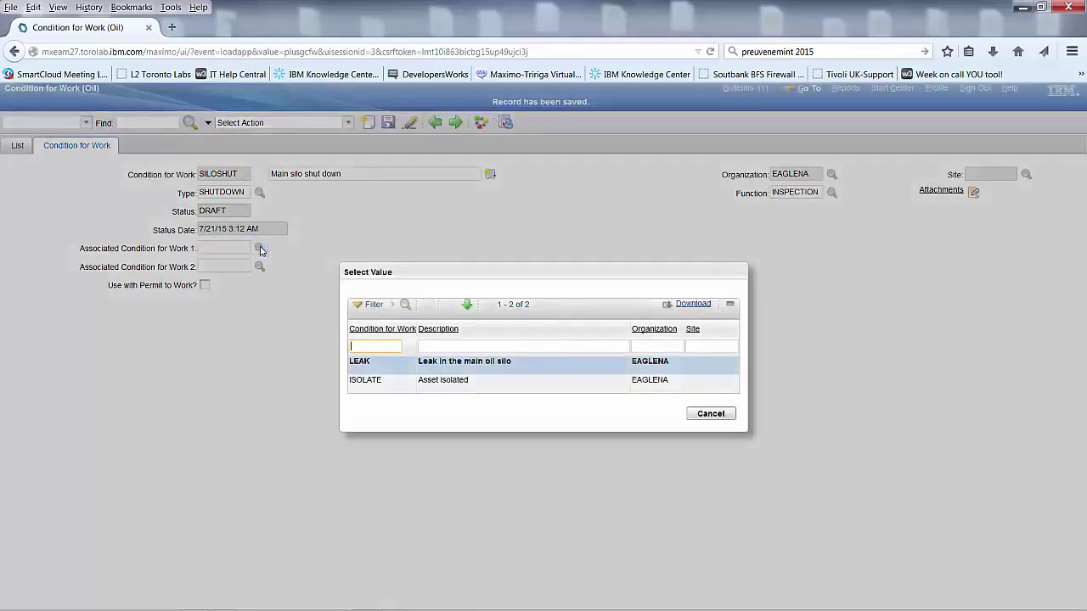
click(360, 362)
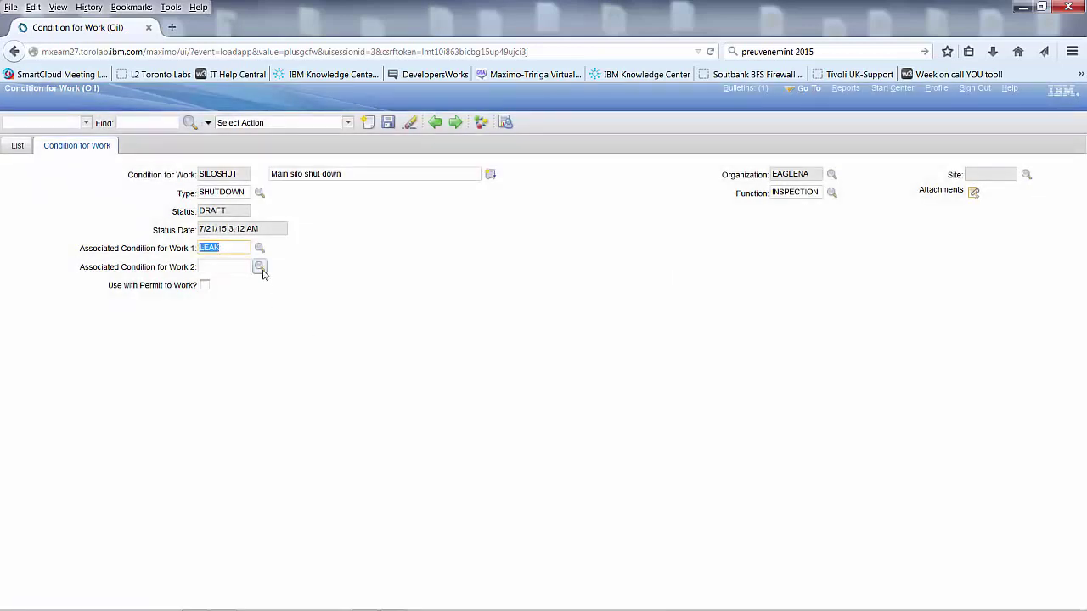
click(260, 267)
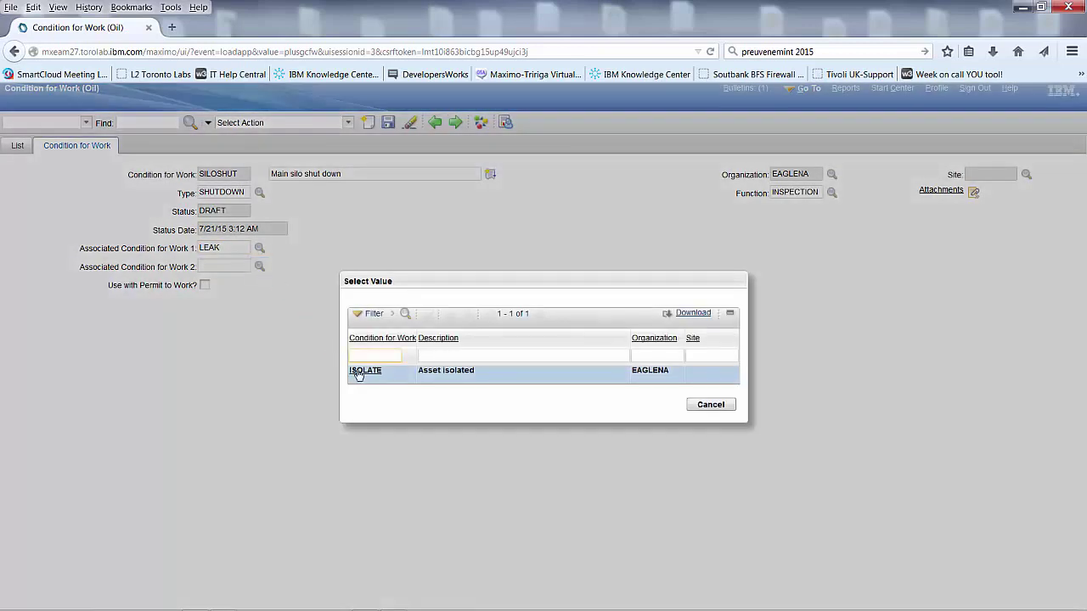
click(359, 373)
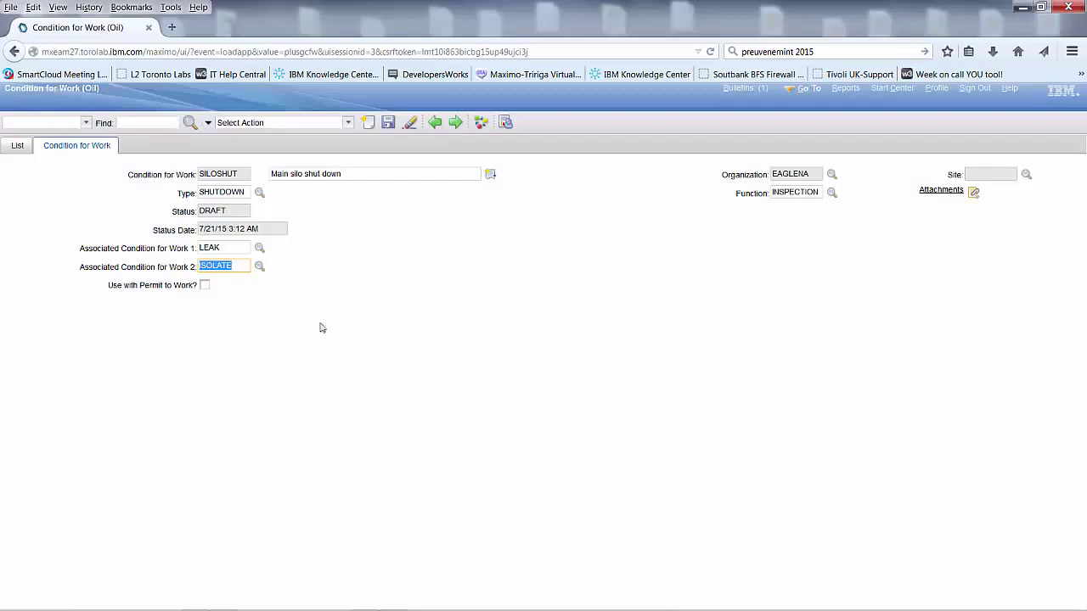
click(391, 126)
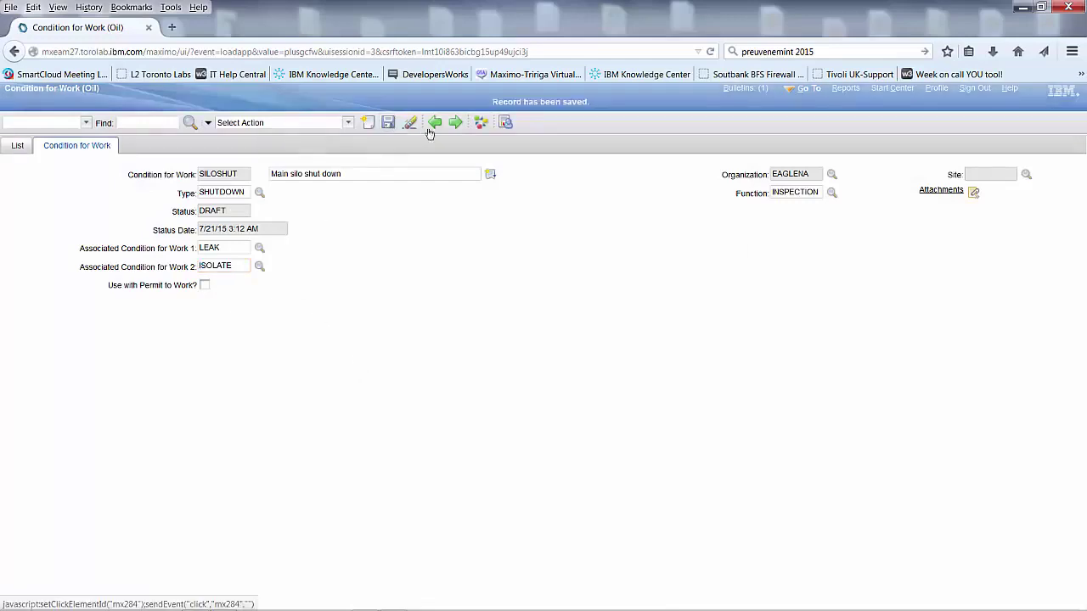
Step: Change the status of the SILOSHUT condition for work to Active
click(481, 123)
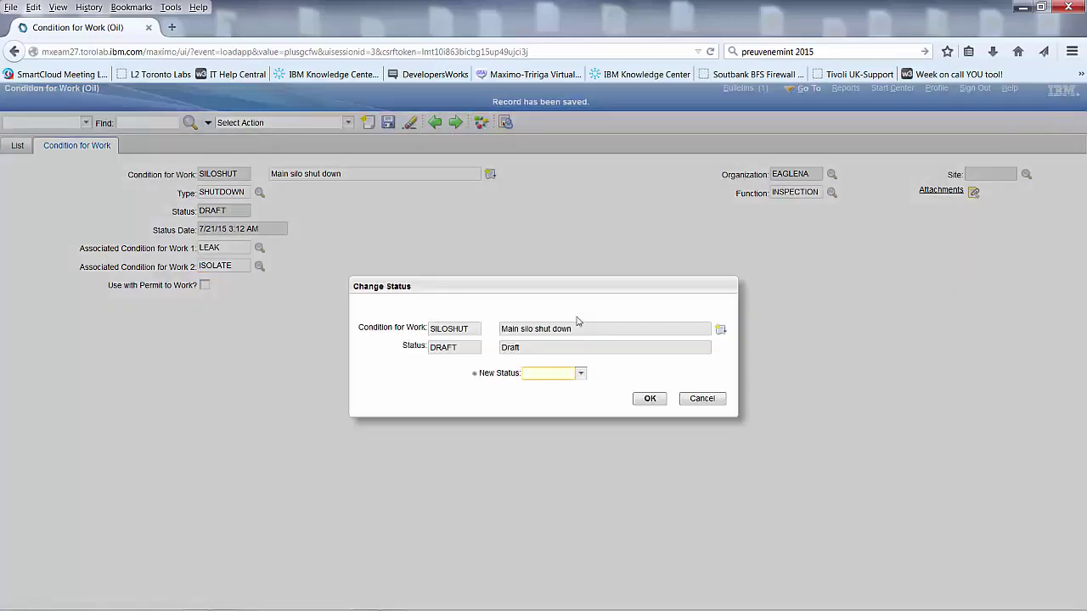
click(583, 379)
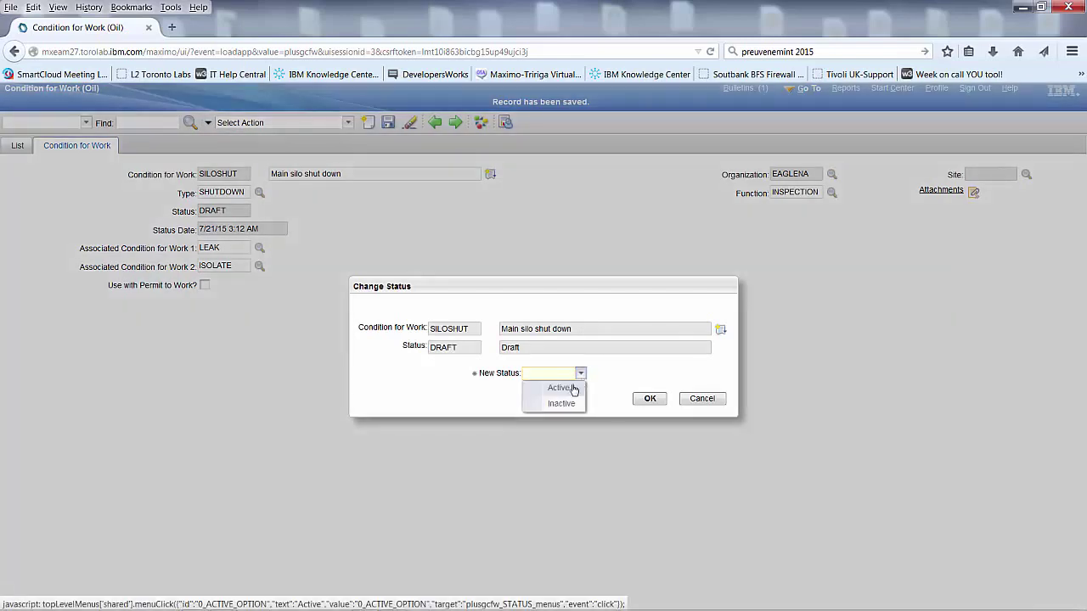
click(569, 389)
click(651, 399)
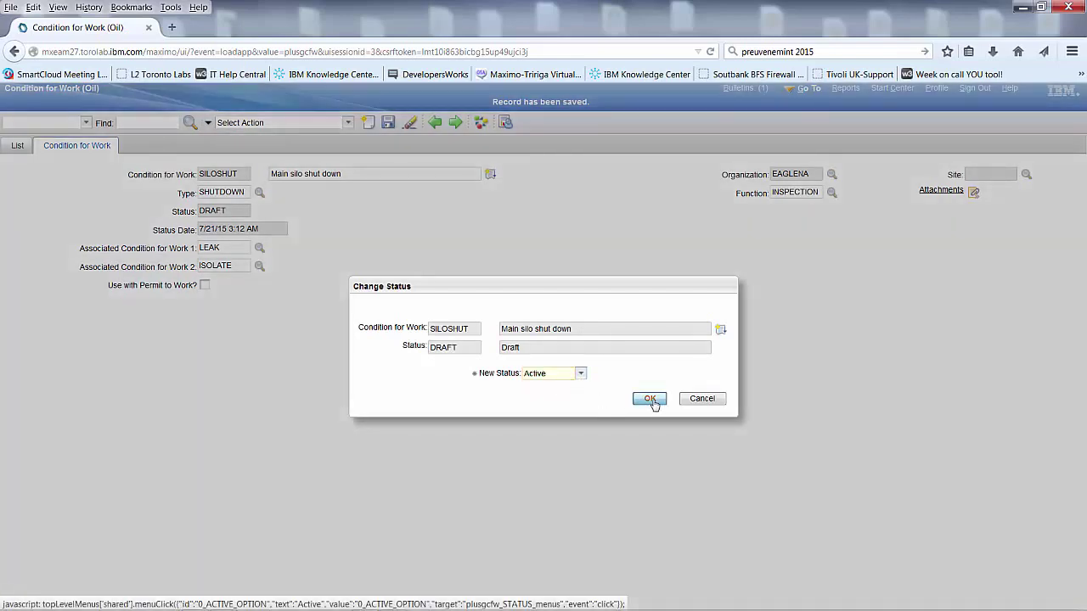